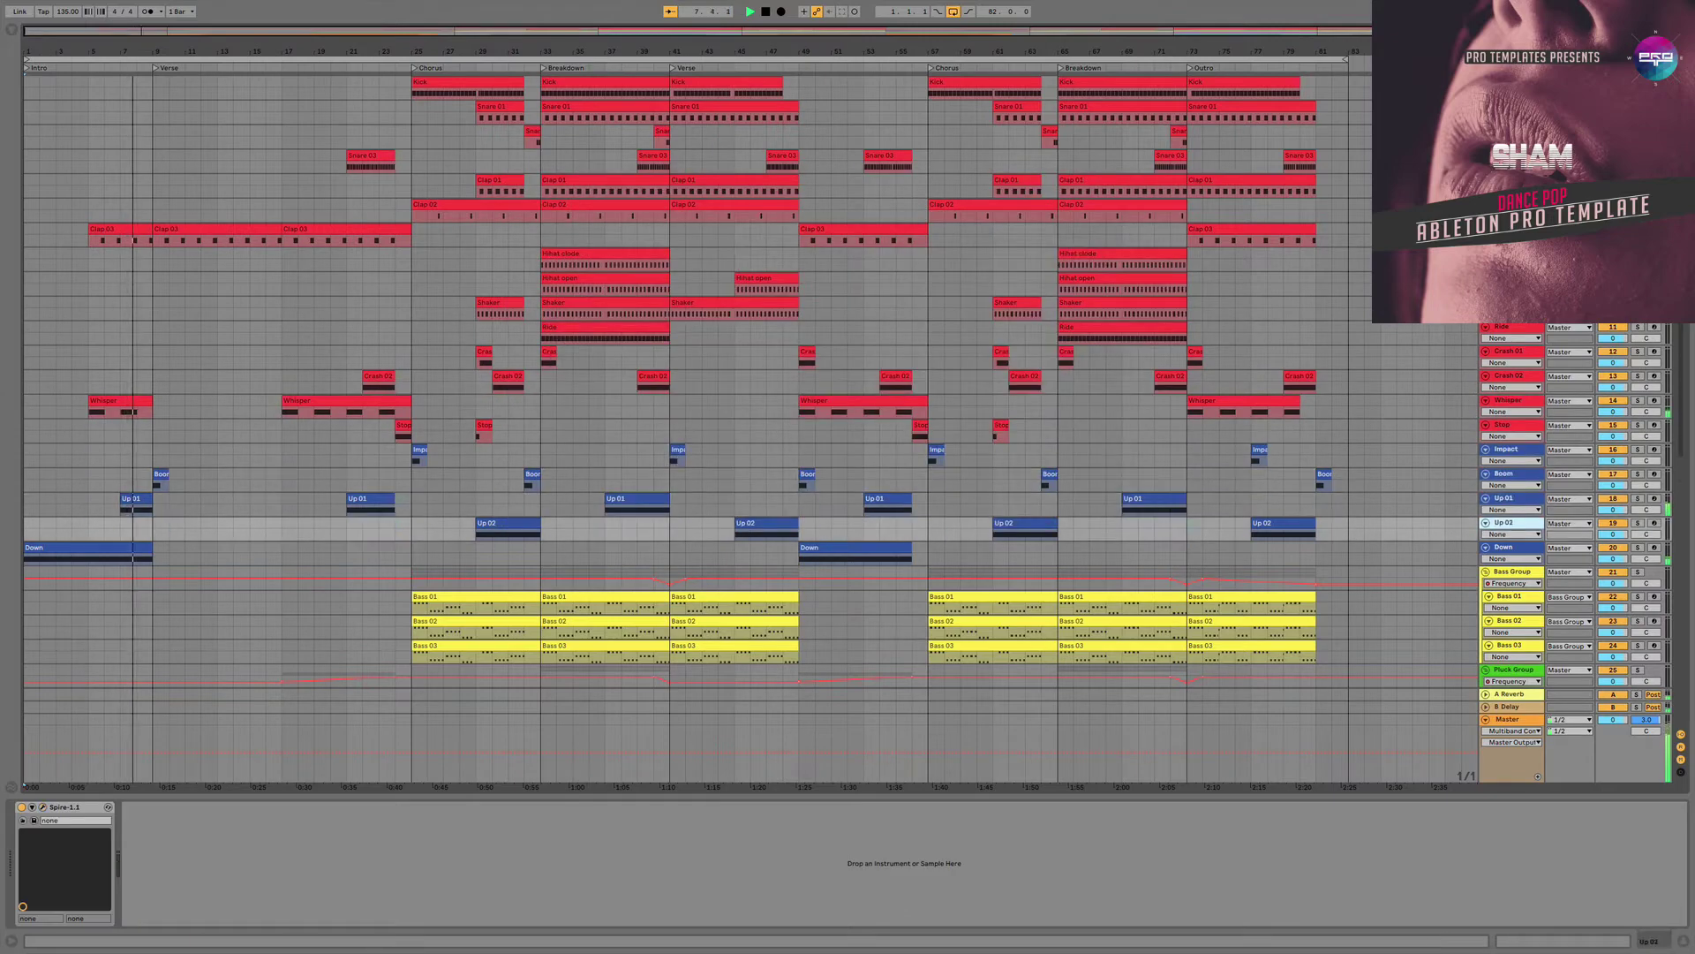
- Step the track selection down through Bass 02, Pluck 03 and Lead 03 to Pad Group
{"action": "key", "text": "Down"}
{"action": "key", "text": "Down"}
{"action": "key", "text": "Down"}
{"action": "key", "text": "Down"}
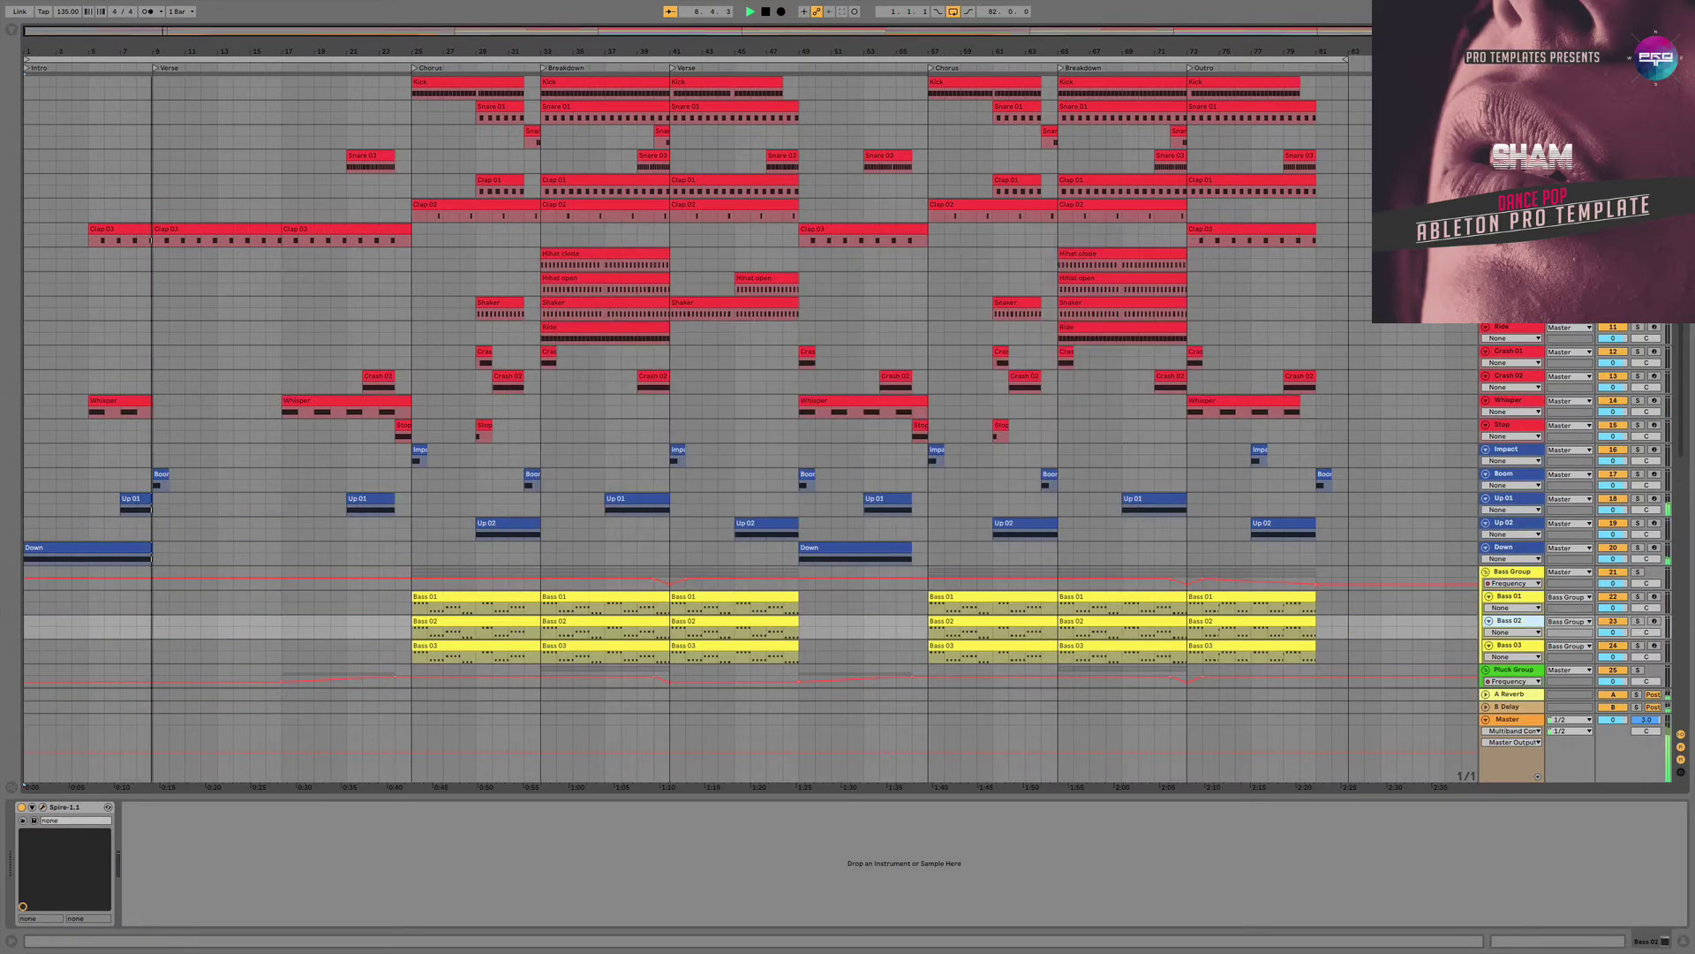
{"action": "key", "text": "Down"}
{"action": "key", "text": "Down"}
{"action": "key", "text": "Down"}
{"action": "key", "text": "Down"}
{"action": "key", "text": "Down"}
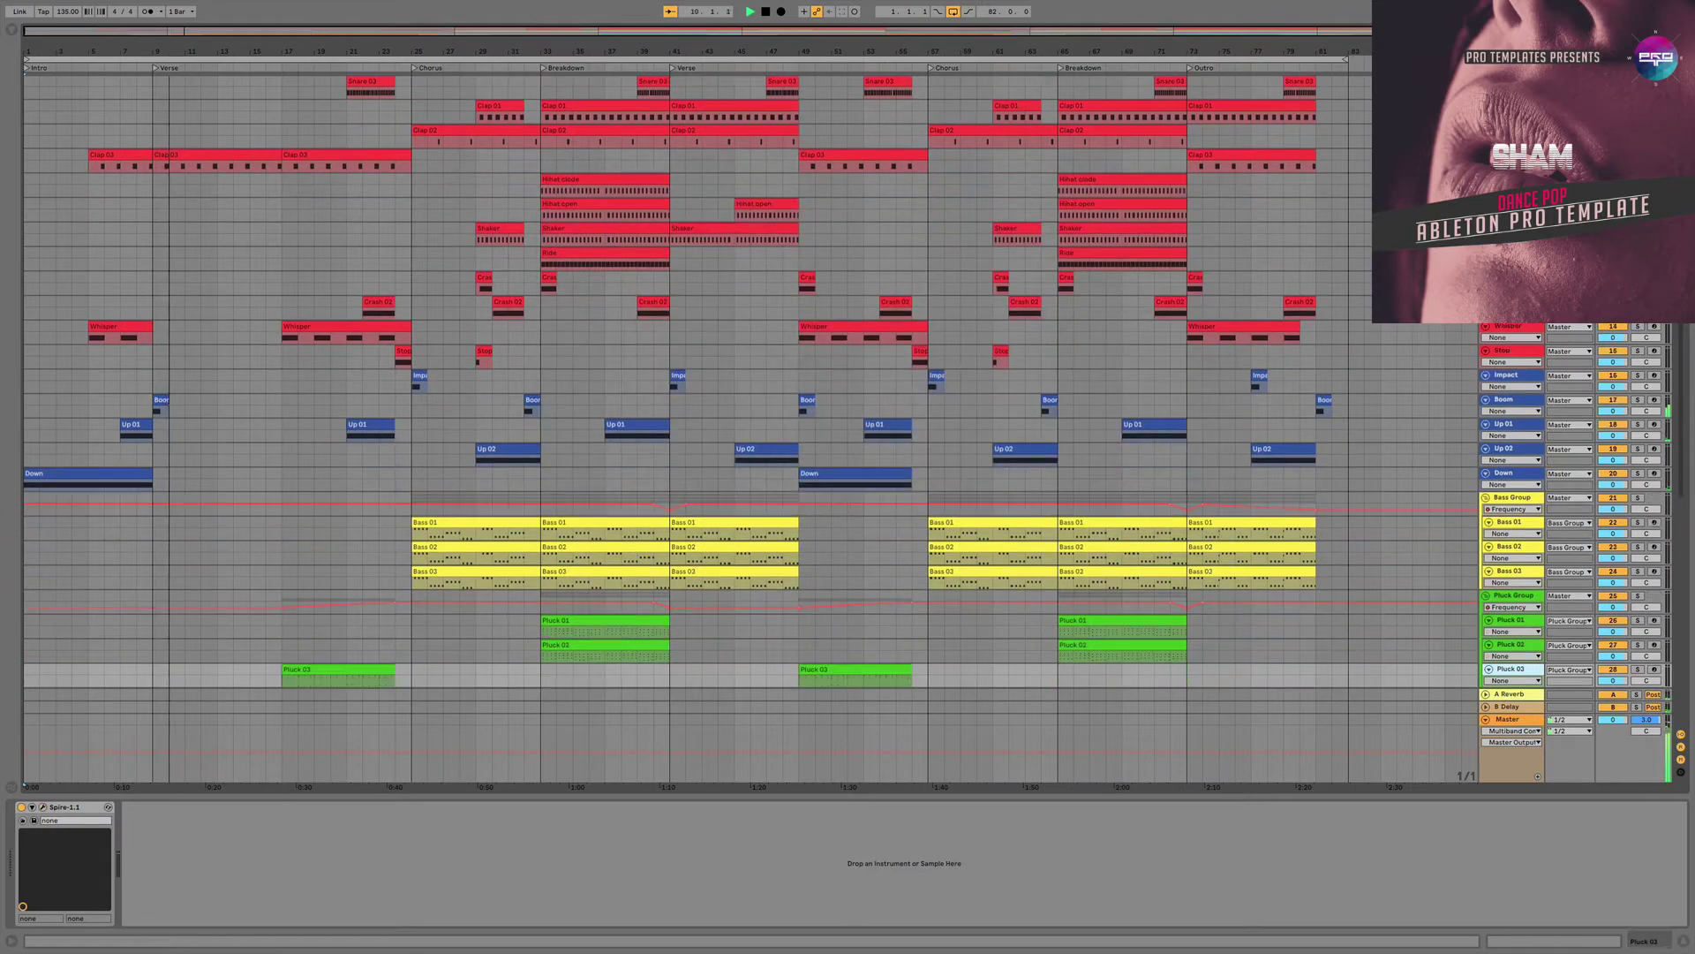
{"action": "key", "text": "Down"}
{"action": "key", "text": "Down"}
{"action": "key", "text": "Down"}
{"action": "key", "text": "Down"}
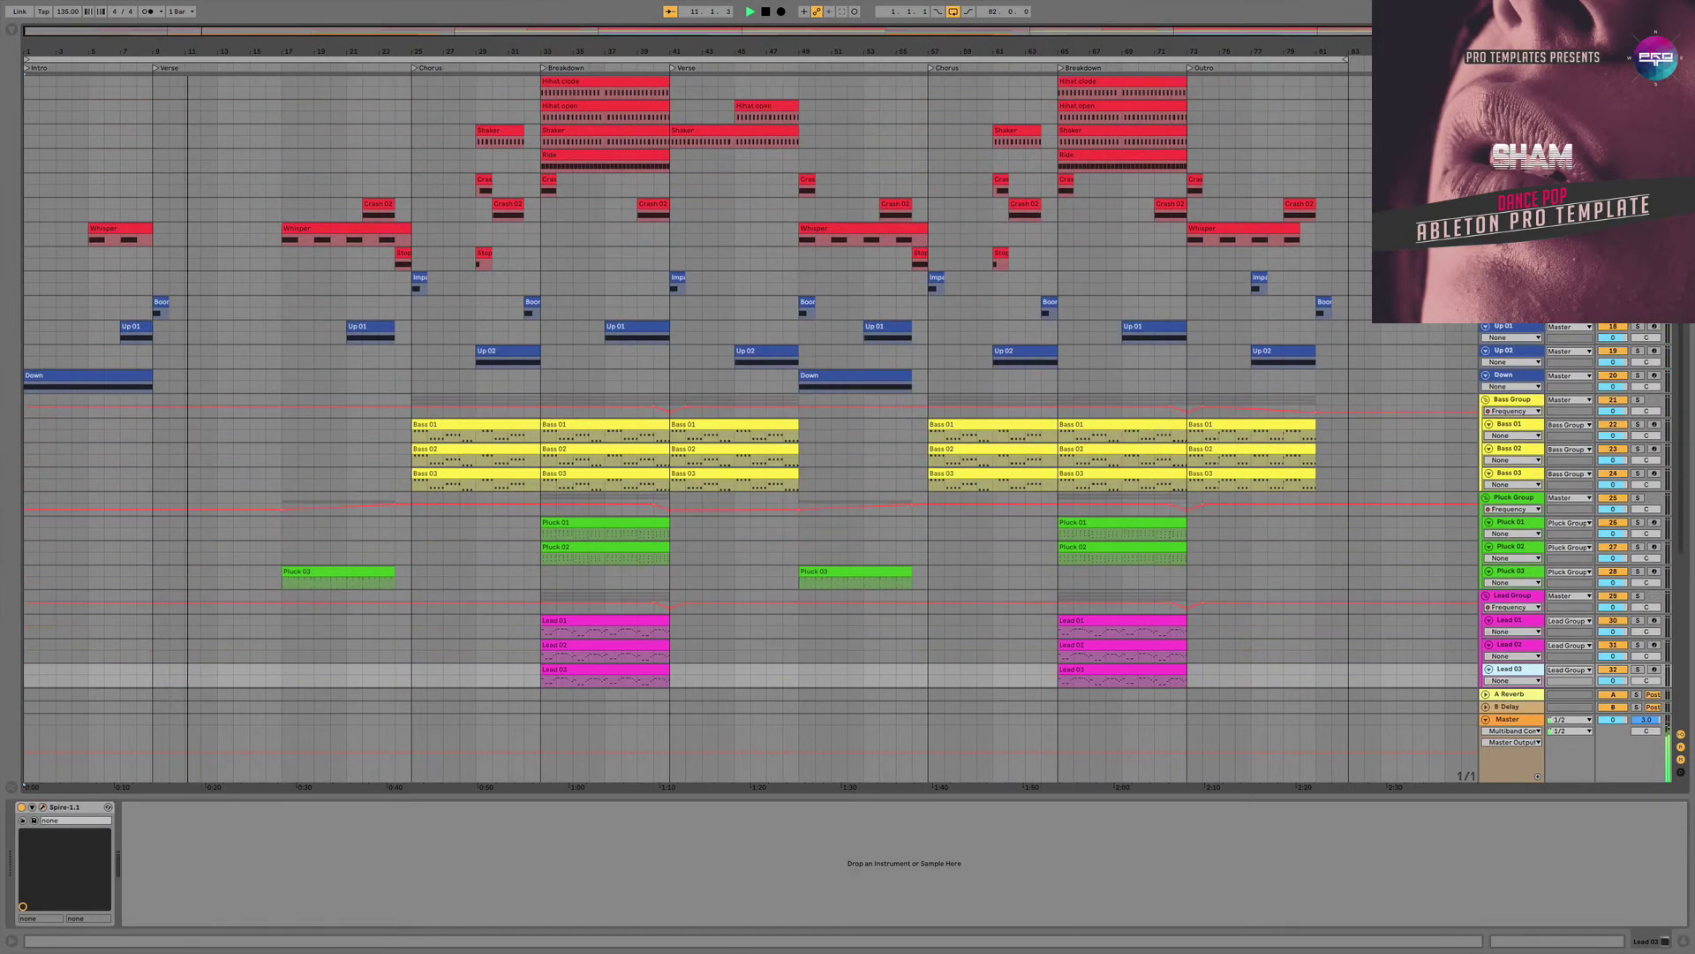
{"action": "key", "text": "Down"}
{"action": "key", "text": "Down"}
{"action": "key", "text": "Down"}
{"action": "key", "text": "Down"}
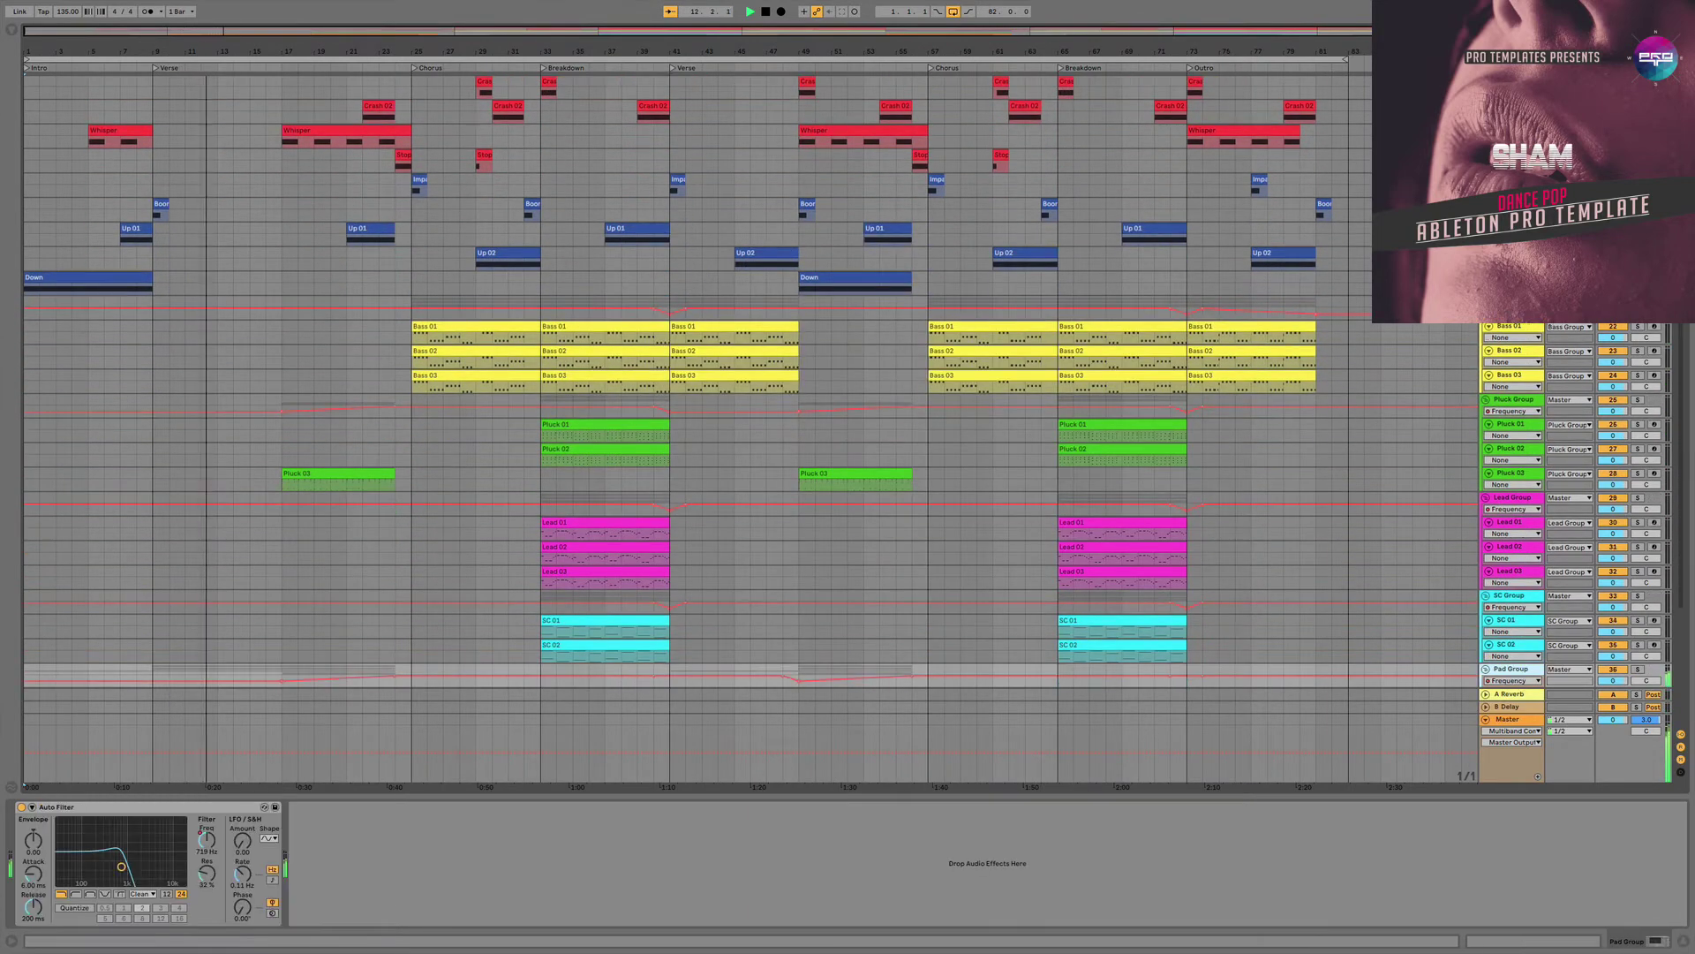
- Unfold Pad Group and Vox Group, then move the selection on to the A Reverb return
{"action": "key", "text": "Right"}
{"action": "key", "text": "Down"}
{"action": "key", "text": "Down"}
{"action": "key", "text": "Down"}
{"action": "key", "text": "Down"}
{"action": "key", "text": "Down"}
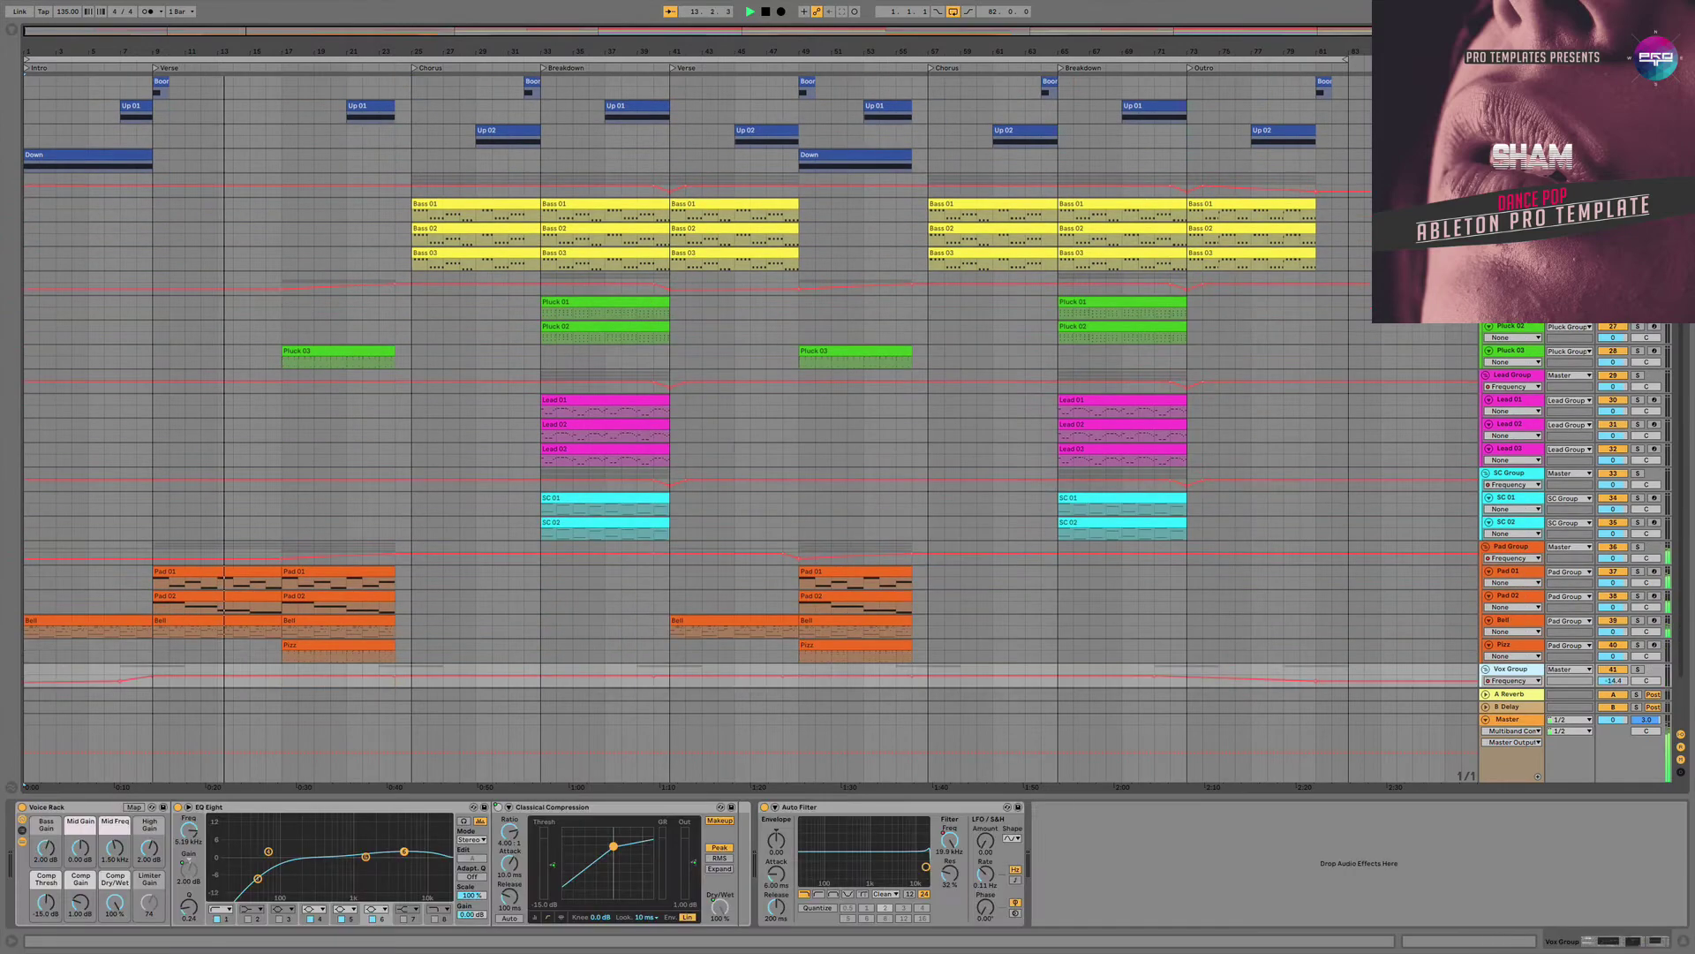
{"action": "key", "text": "Right"}
{"action": "key", "text": "Down"}
{"action": "key", "text": "Down"}
{"action": "key", "text": "Down"}
{"action": "key", "text": "Down"}
{"action": "key", "text": "Down"}
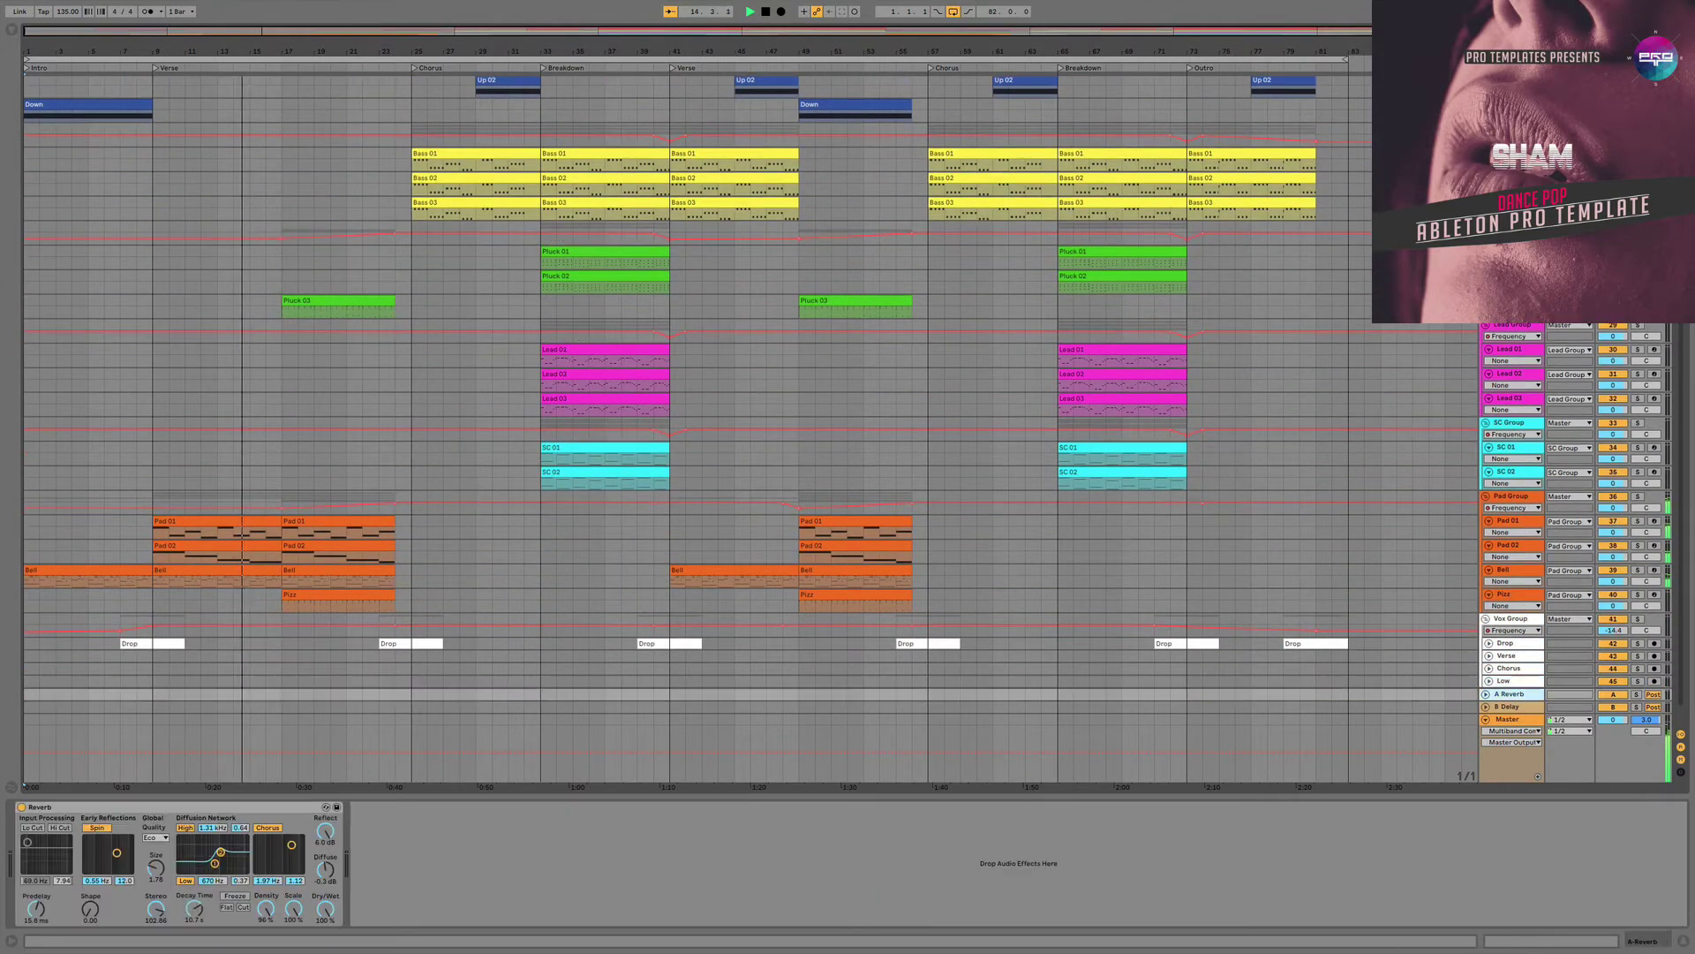
{"action": "key", "text": "Down"}
{"action": "key", "text": "Down"}
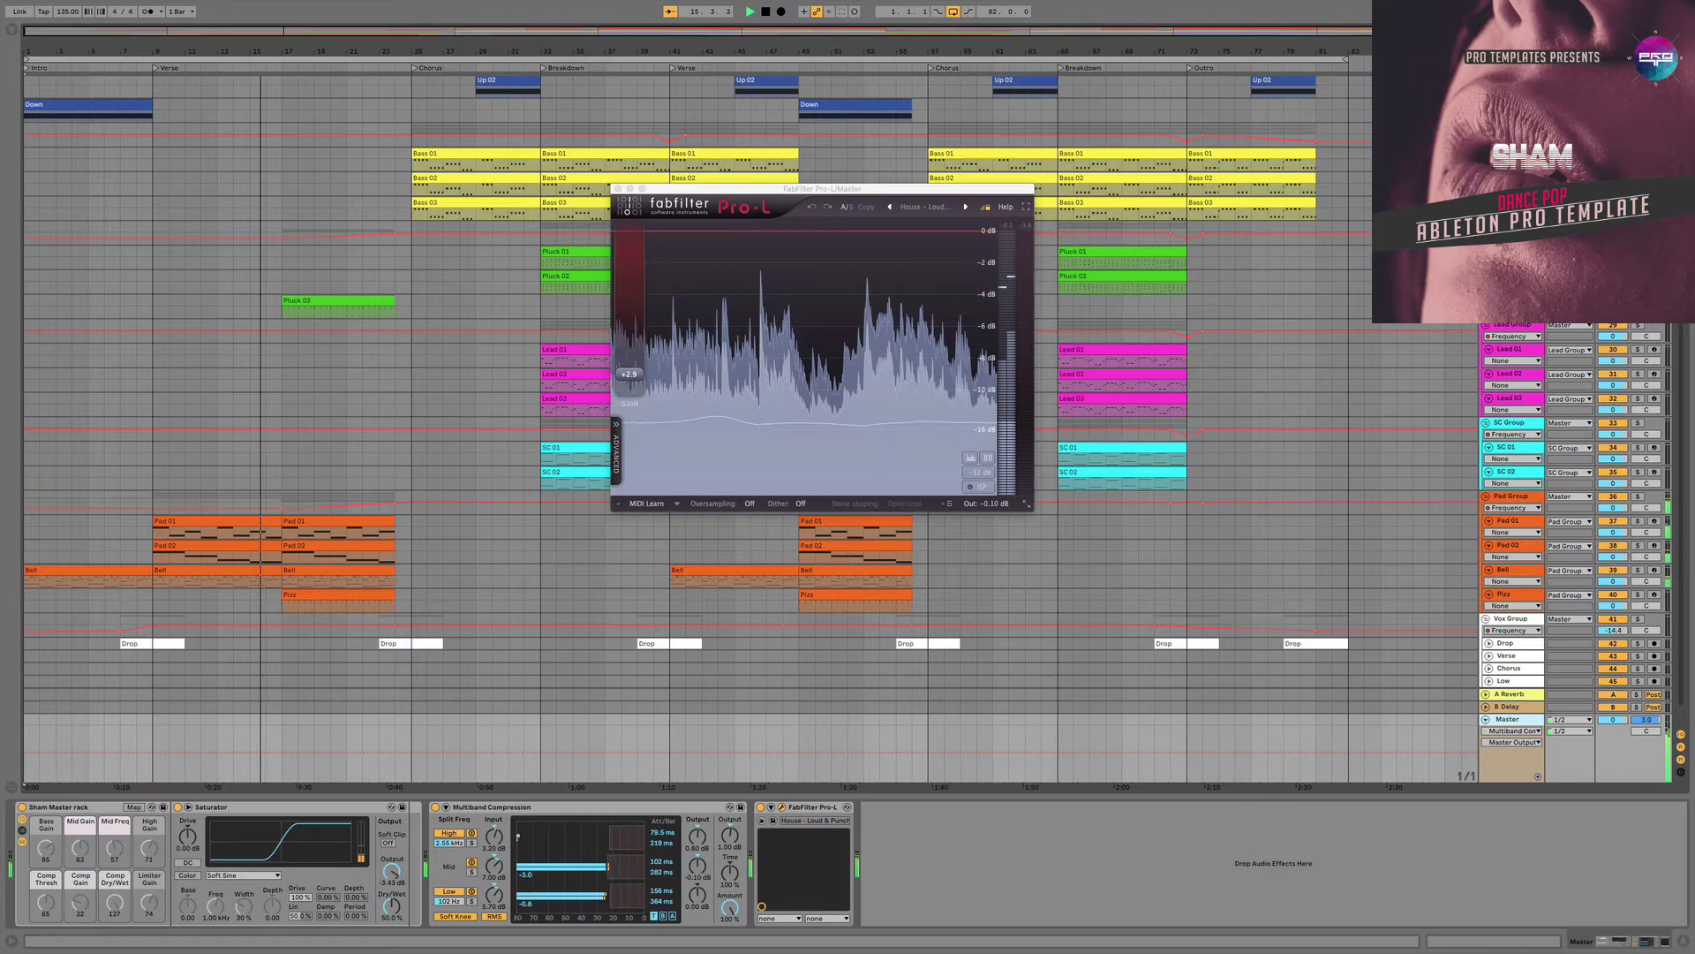
{"action": "scroll", "coordinate": [331, 397], "scroll_direction": "up", "scroll_amount": 10}
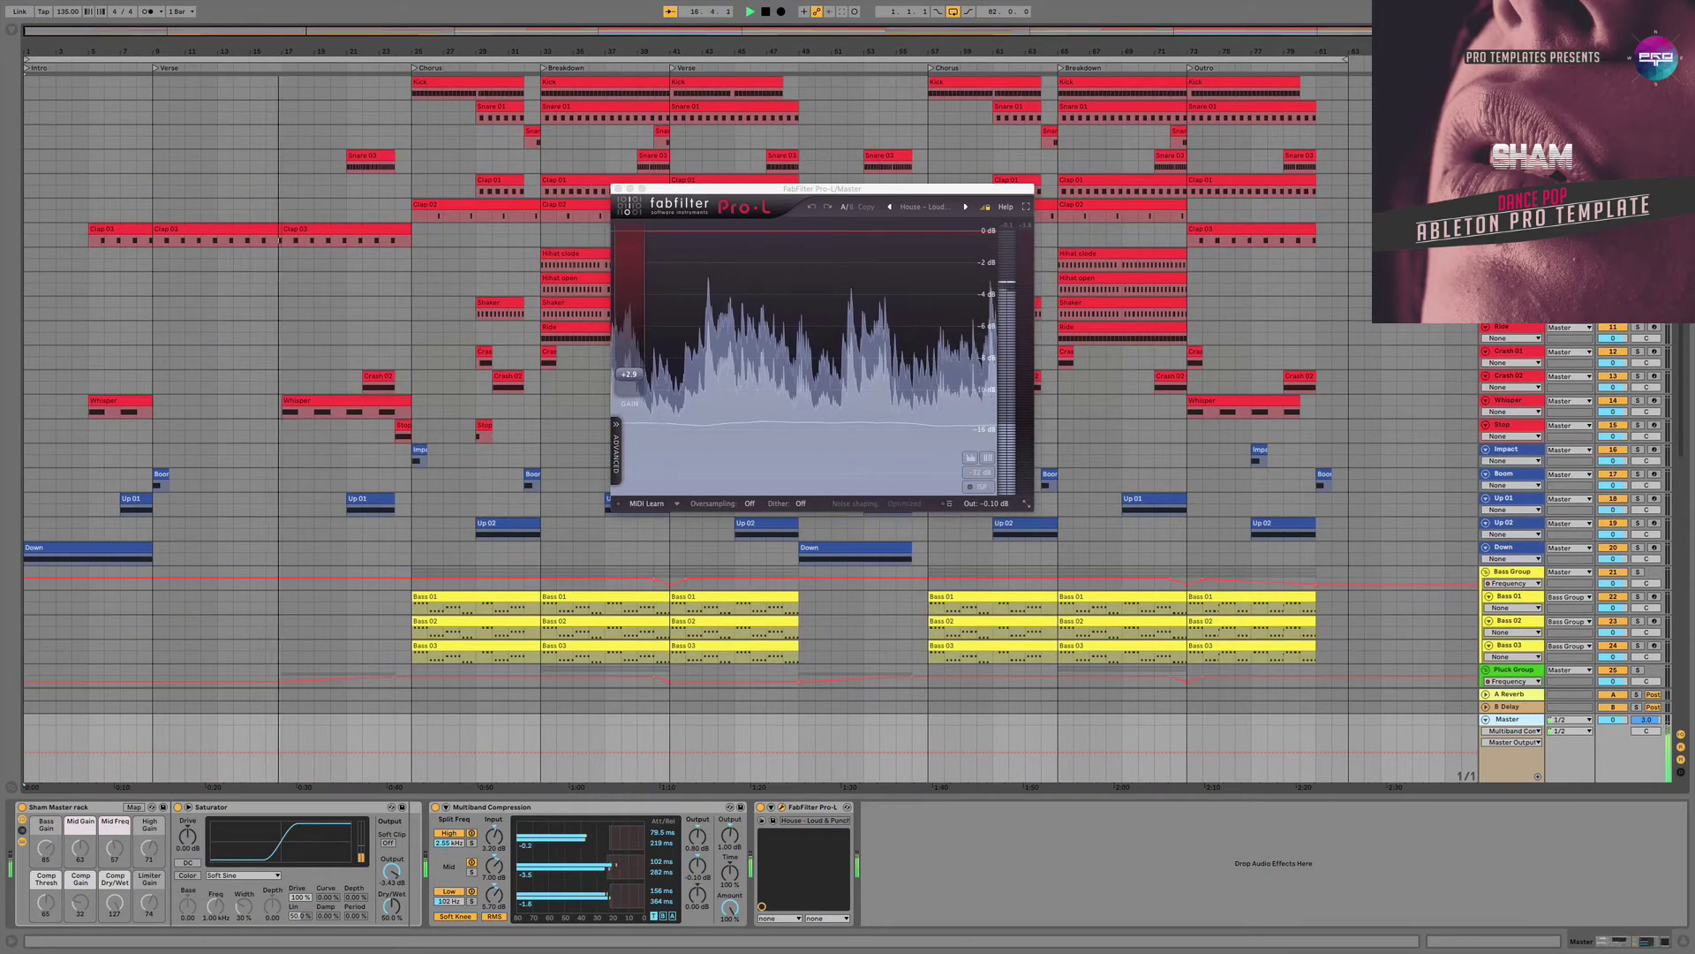
- Close FabFilter Pro-L and return to the Kick track's Sham Drum Rack and Kick sampler
{"action": "key", "text": "Home"}
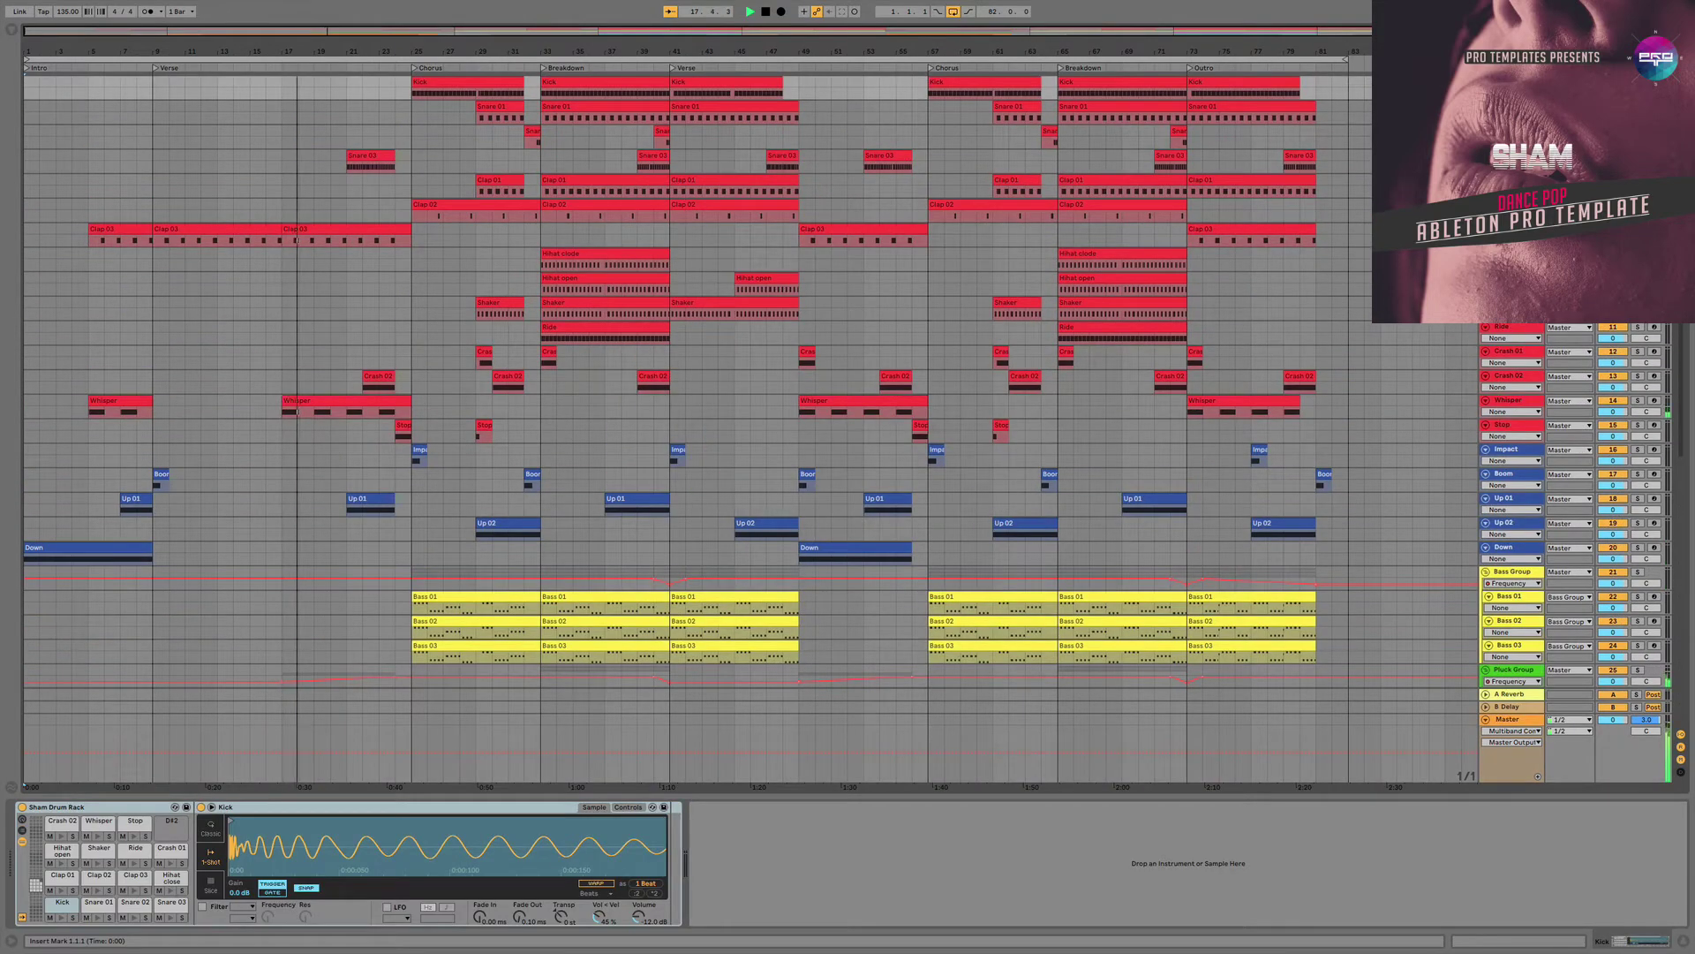